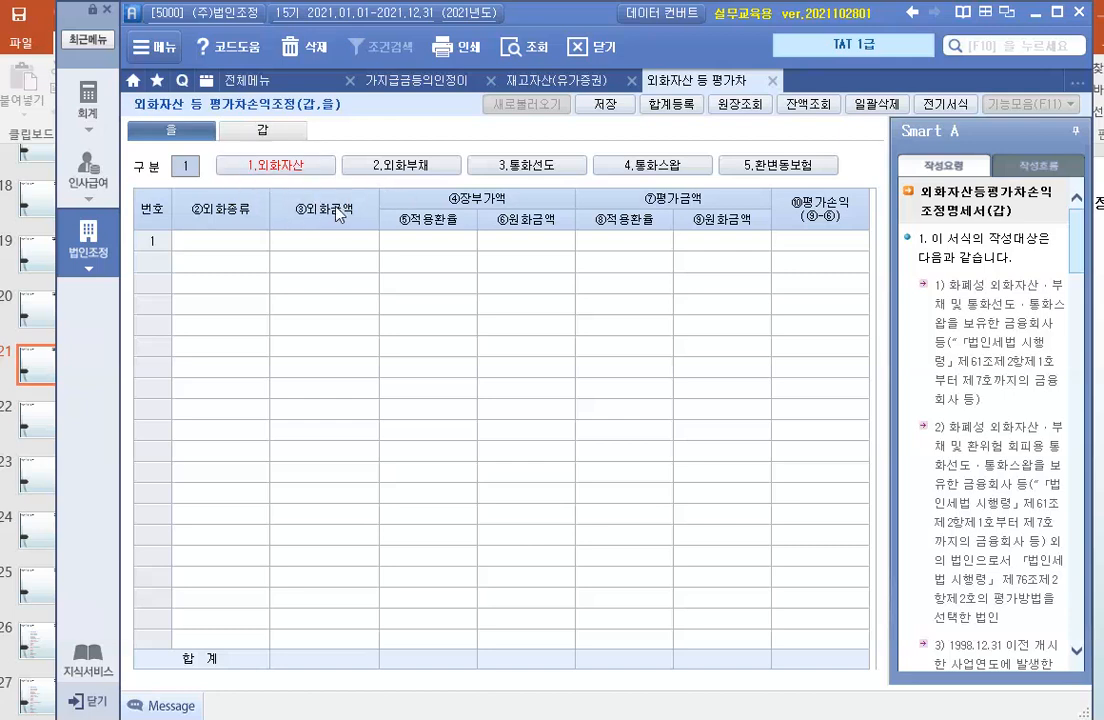
- Under foreign currency liabilities, add a row with currency US$ and a foreign currency amount of 50,000
left_click(409, 170)
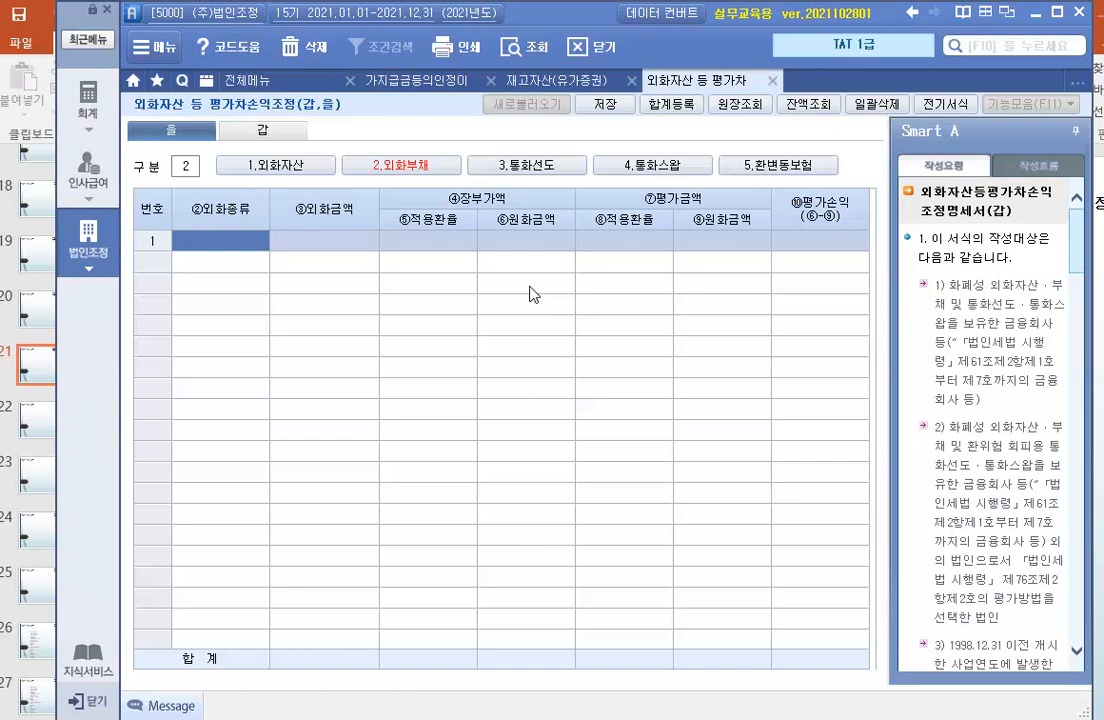
type("ㅕ")
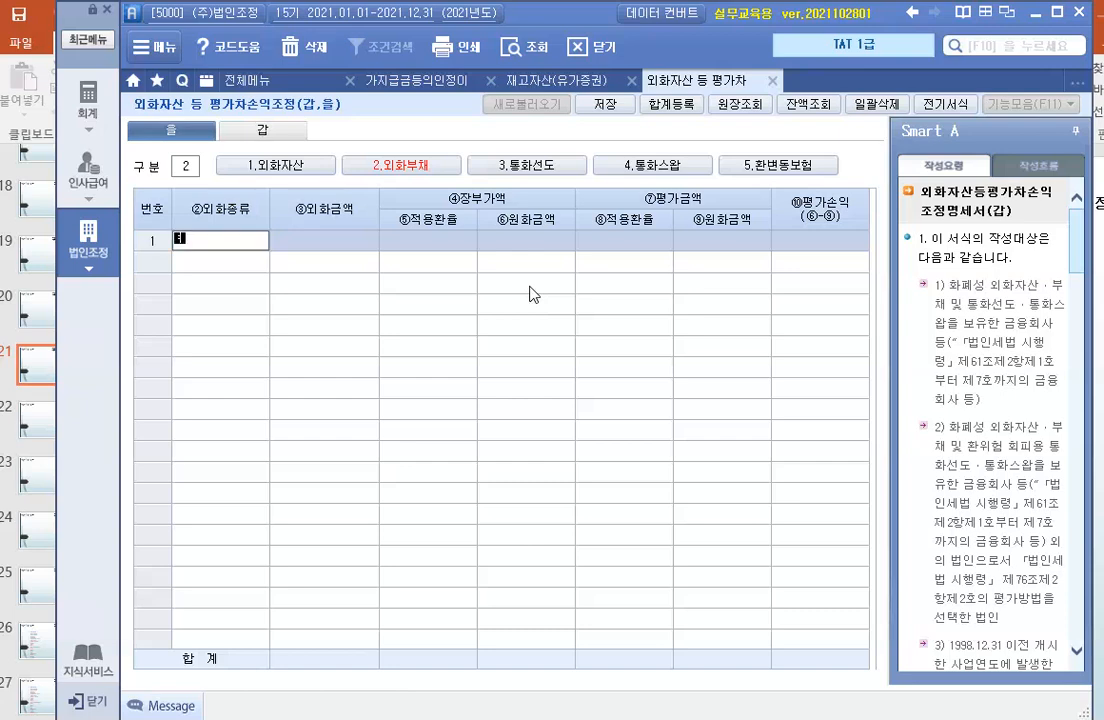
key("Hangul")
key("BackSpace")
type("US$")
key("Return")
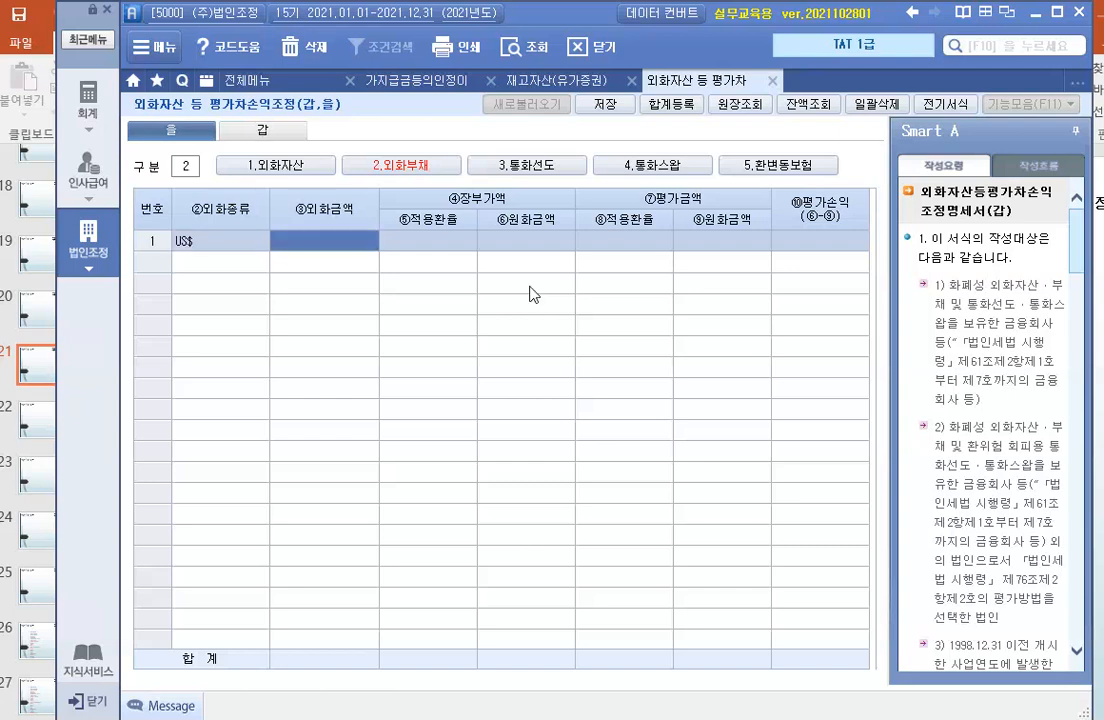
type("500000")
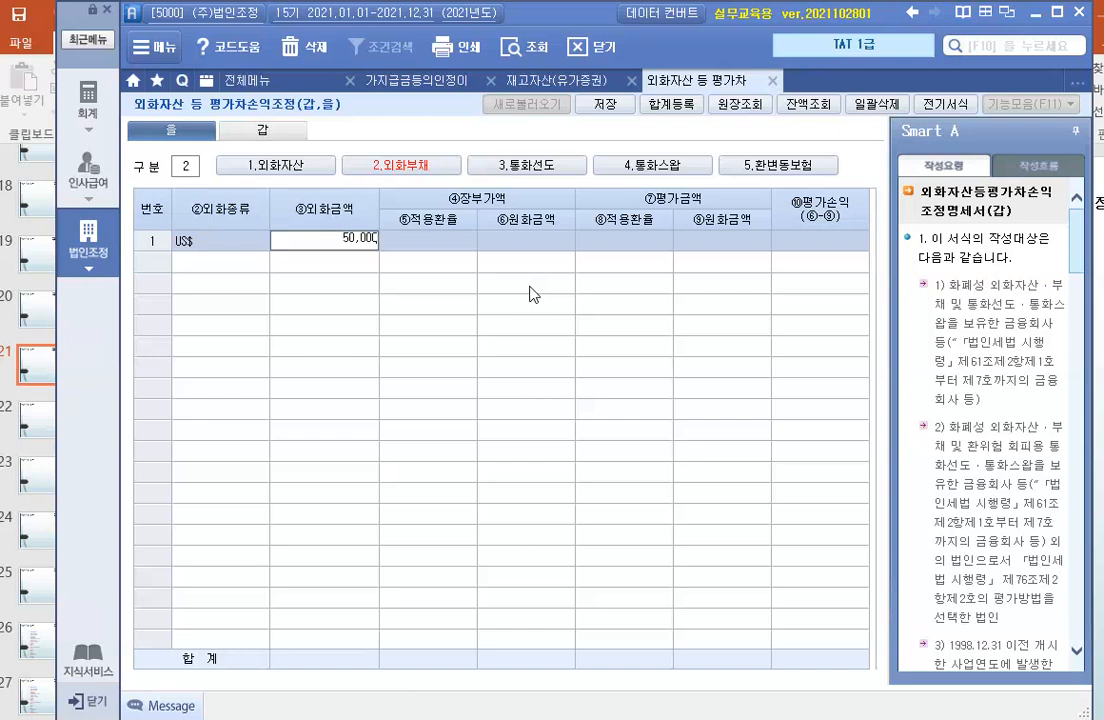
key("Return")
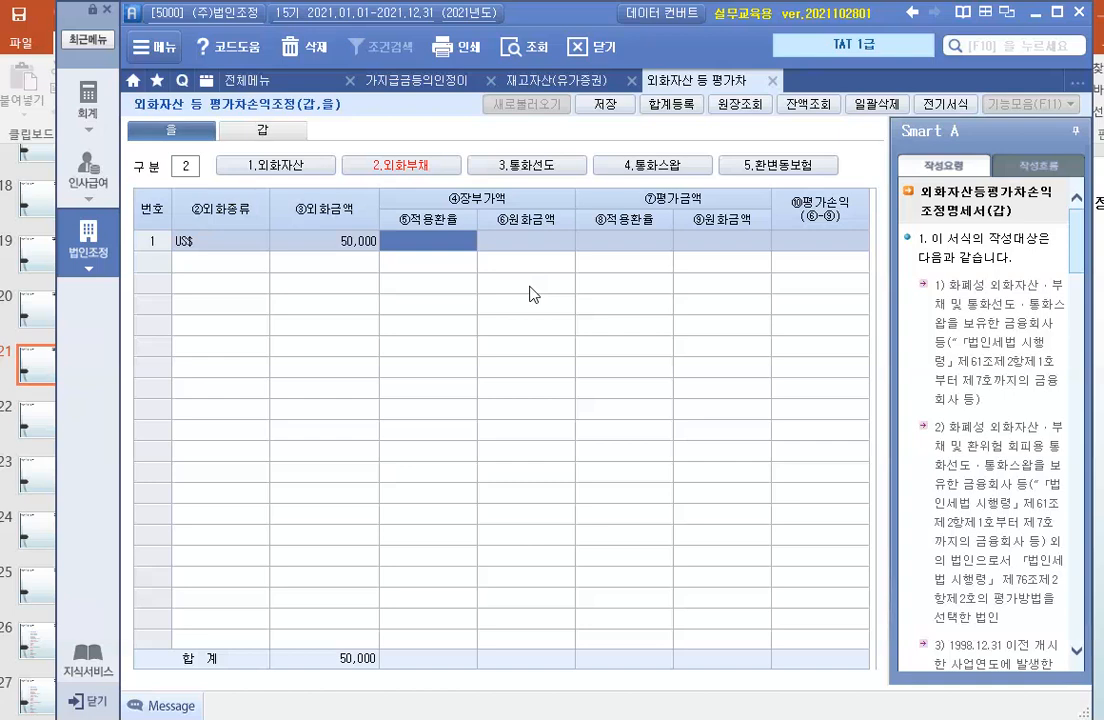
- Enter a book exchange rate of 1,000 and an evaluation exchange rate of 1,100 for the US$ liability row
type("1000")
key("Return")
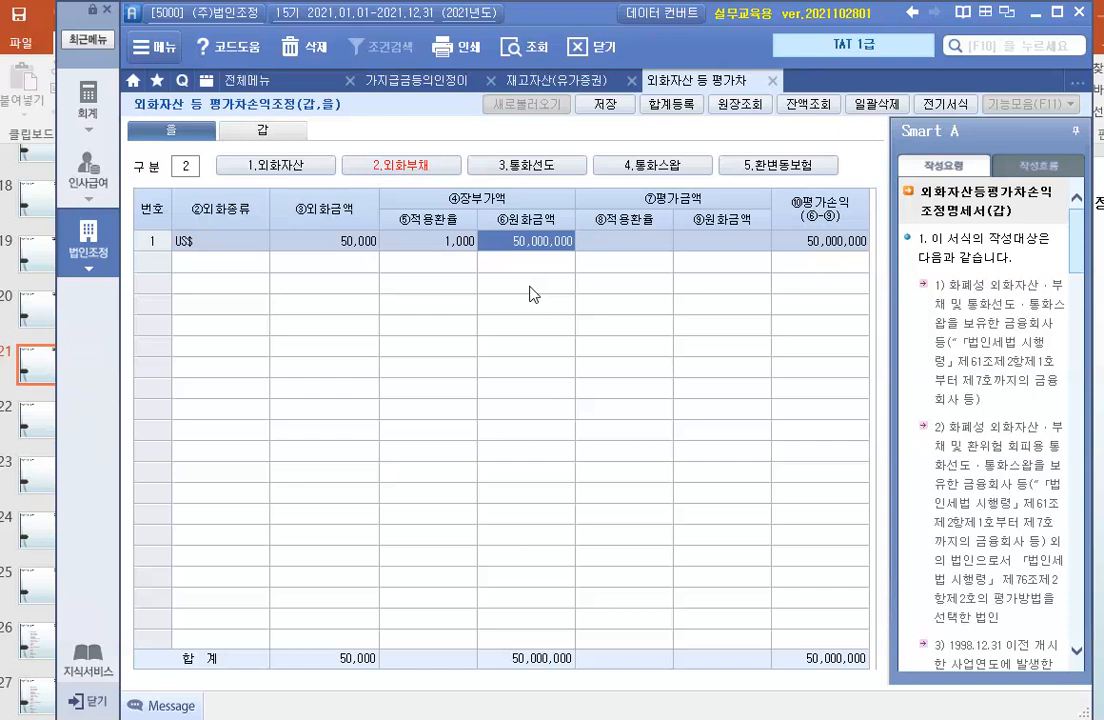
key("Return")
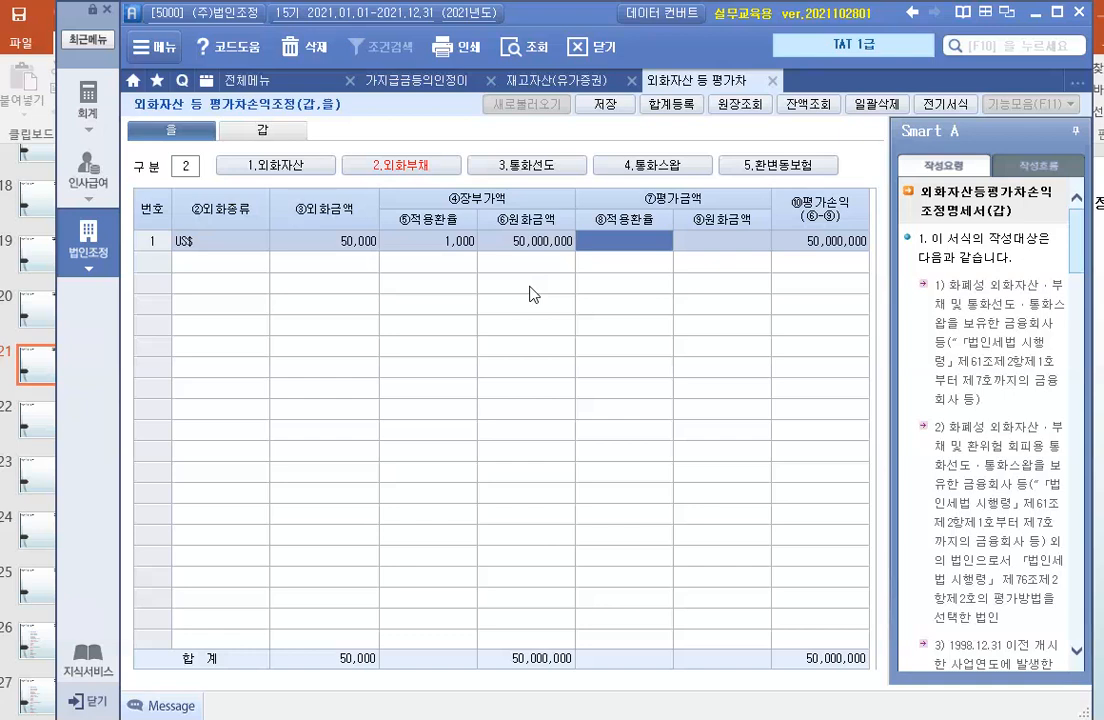
type("1100")
key("Return")
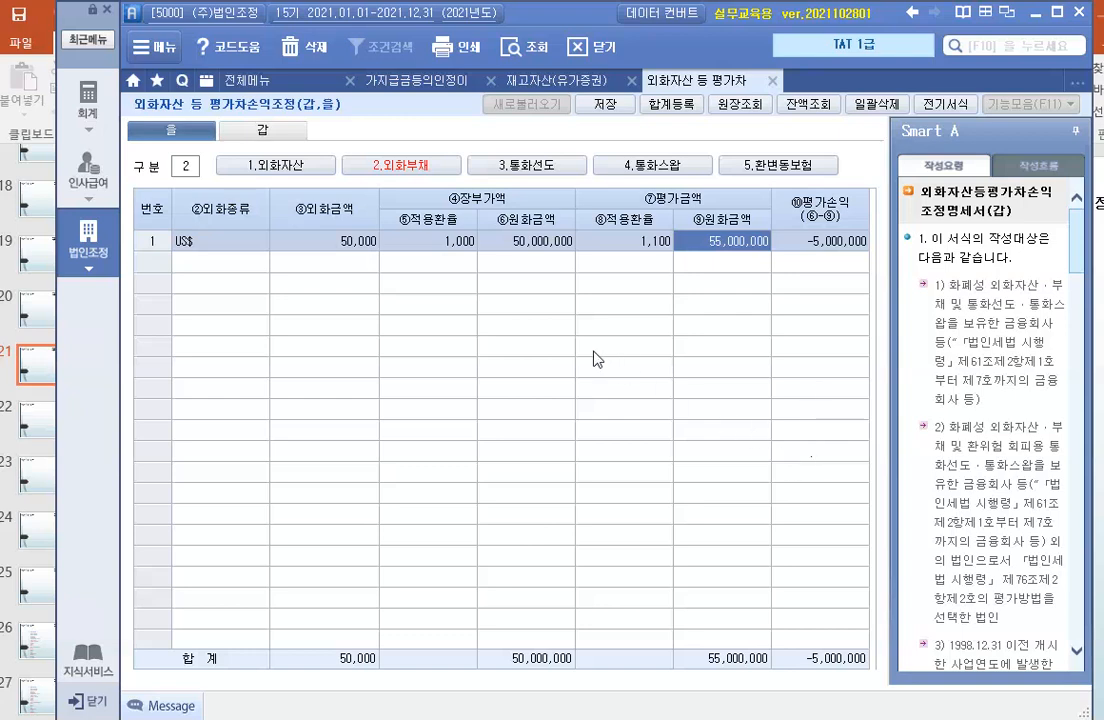
- Look up the 2021 account ledger for account 935 외화환산손실 and close the ledger inquiry
left_click(738, 108)
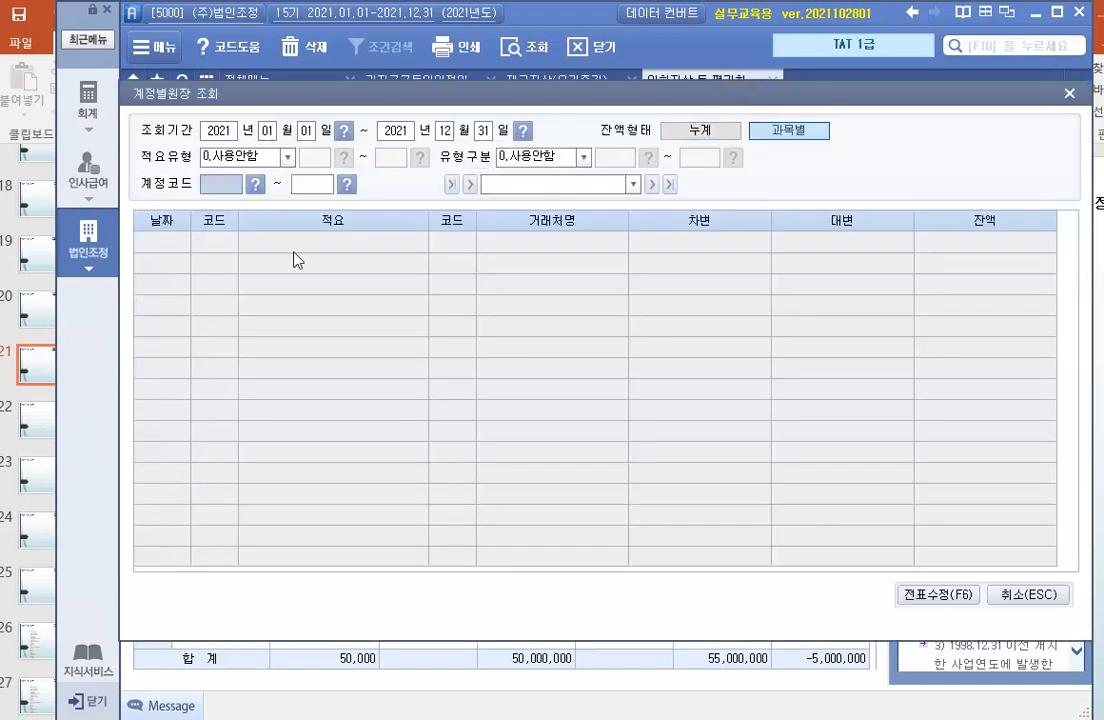
key("F2")
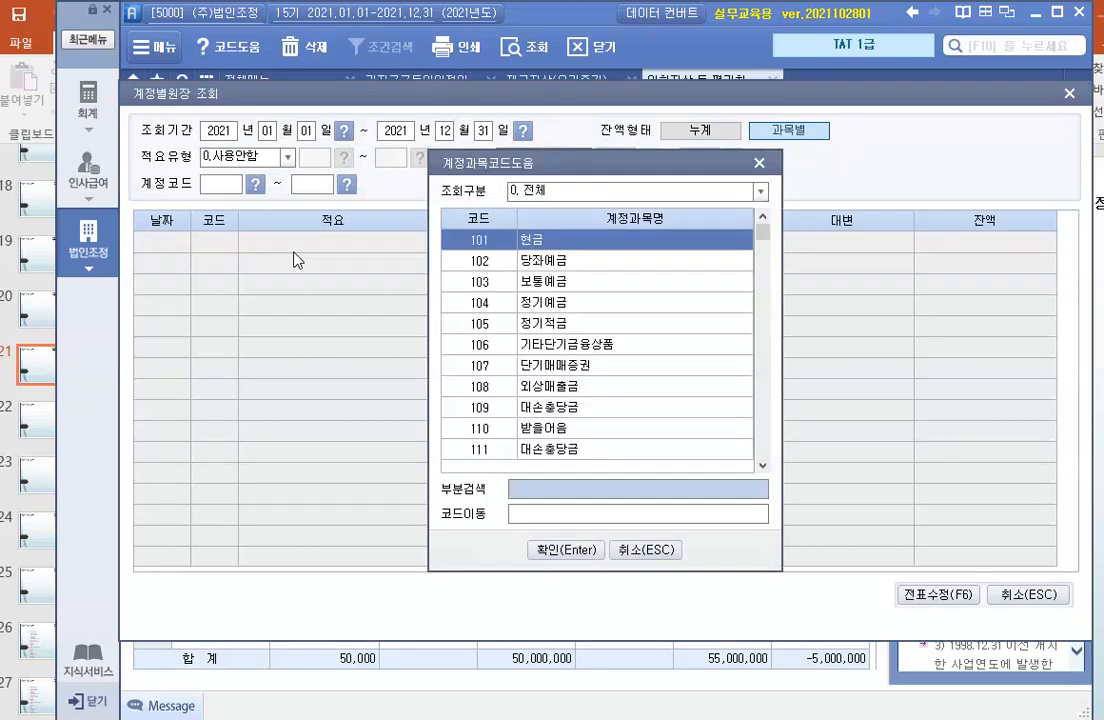
type("dhl")
key("BackSpace")
key("BackSpace")
key("BackSpace")
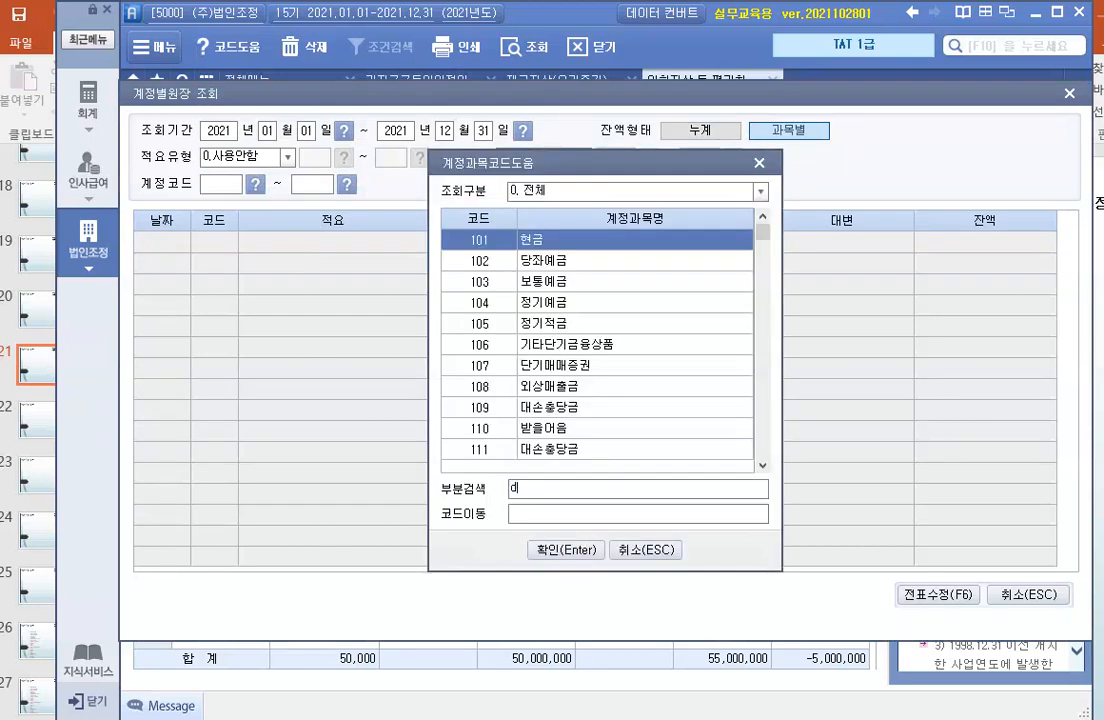
type("외화환ㅅㅏ")
key("Return")
key("Down")
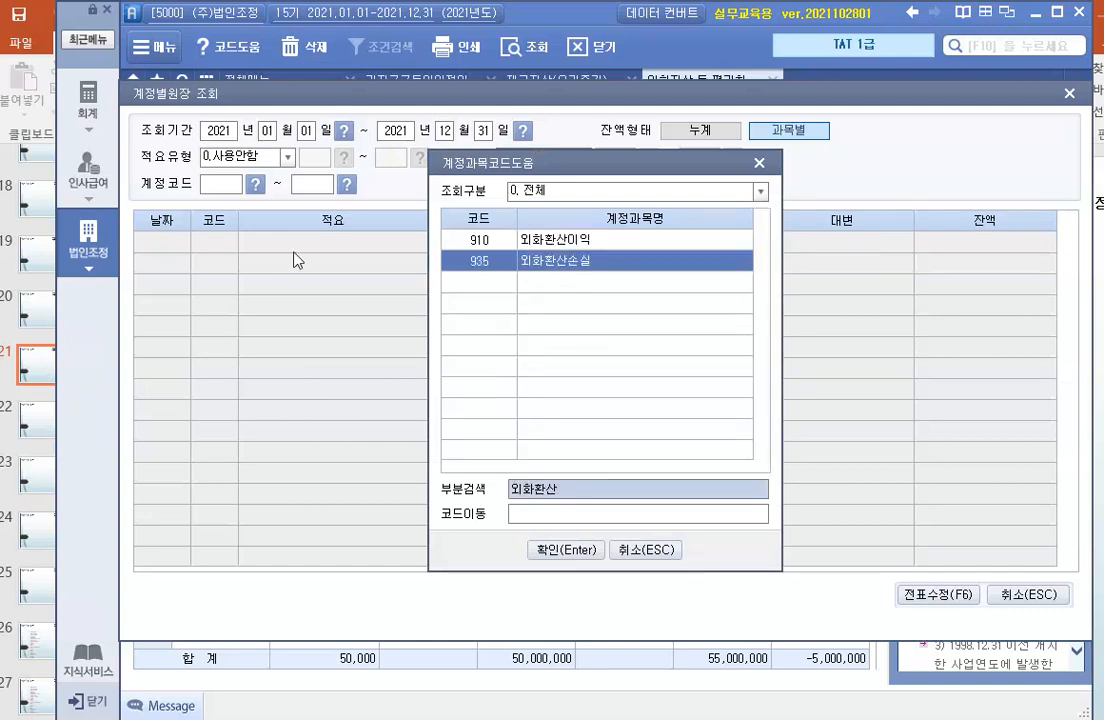
key("Return")
key("Return")
key("Return")
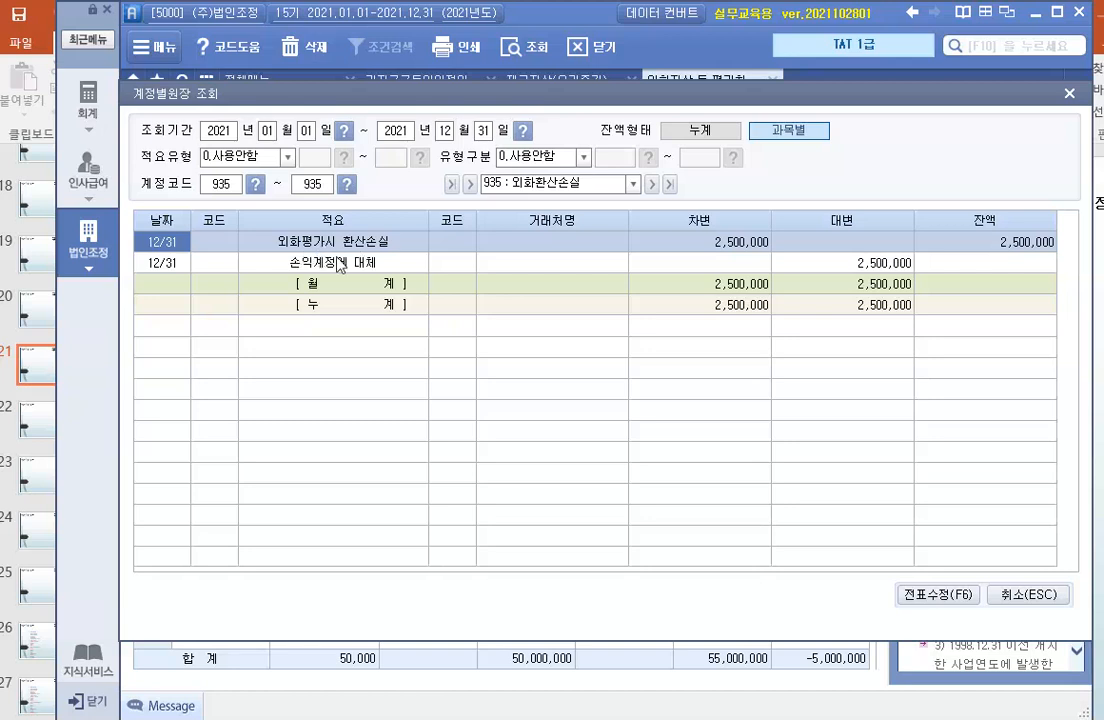
left_click(714, 246)
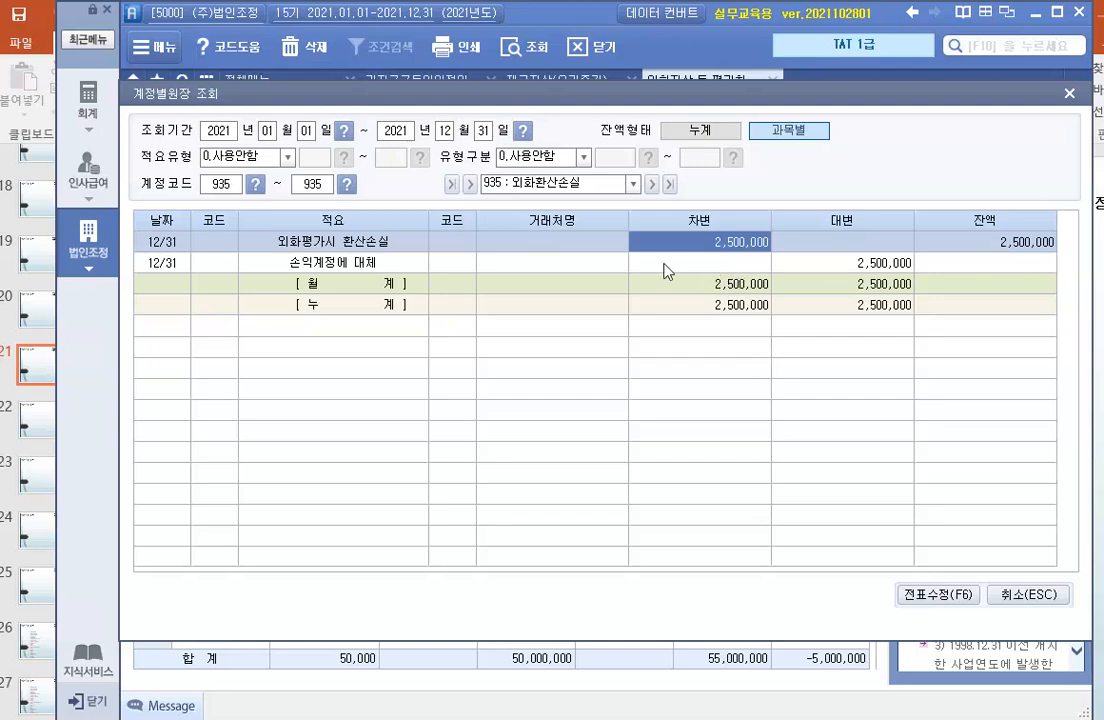
left_click(1037, 594)
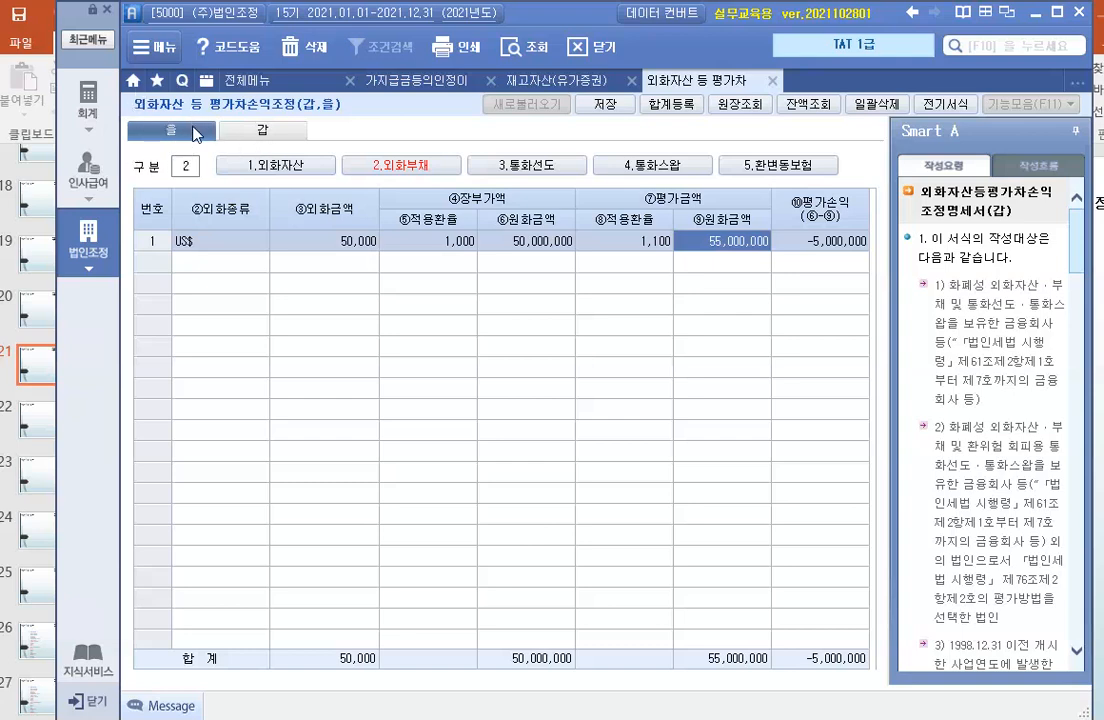
- On the 갑 sheet, enter -2,500,000 as the company-booked amount for 화폐성 외화자산·부채평가손익
left_click(263, 132)
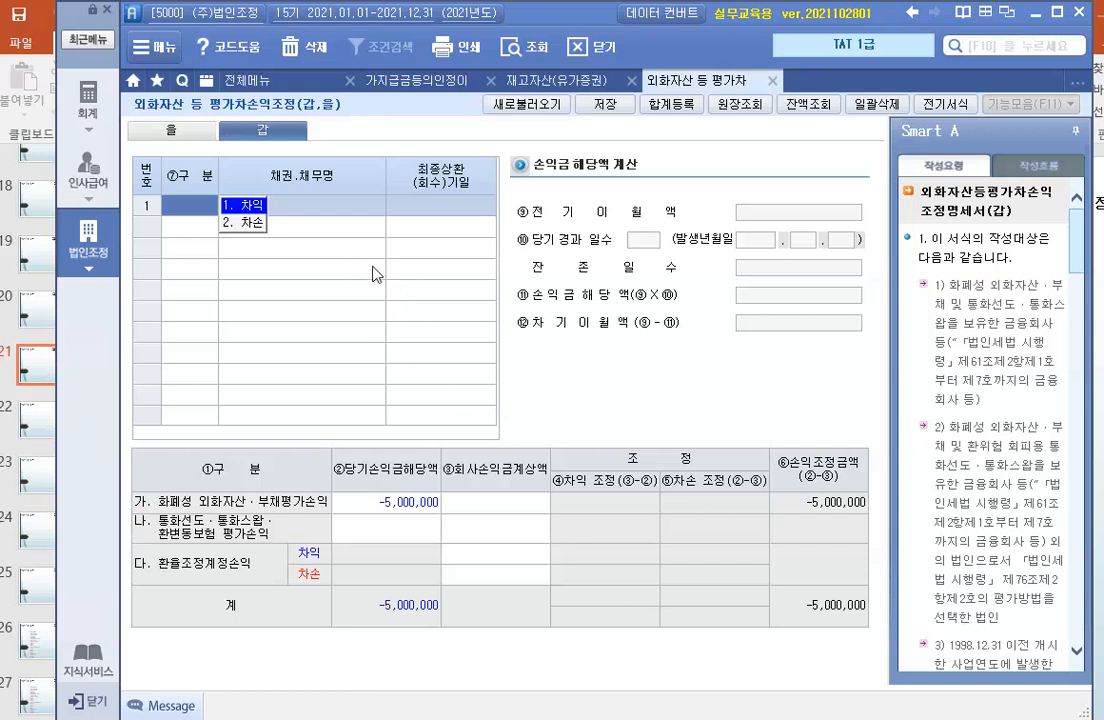
left_click(329, 212)
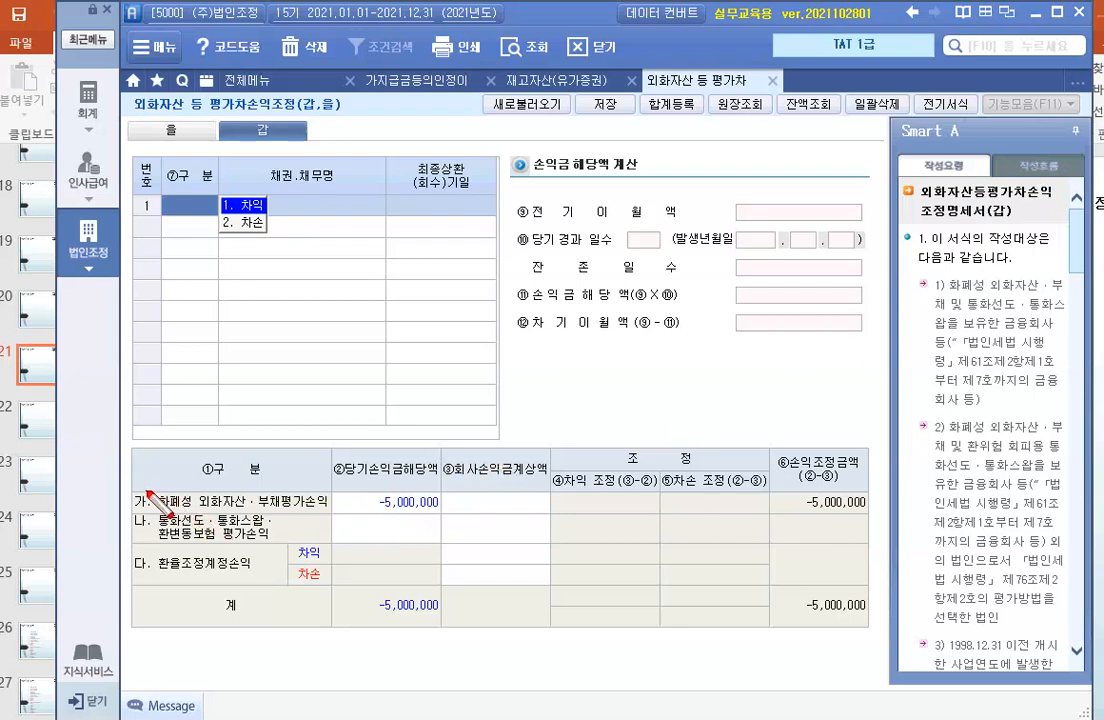
left_click_drag(138, 487, 438, 516)
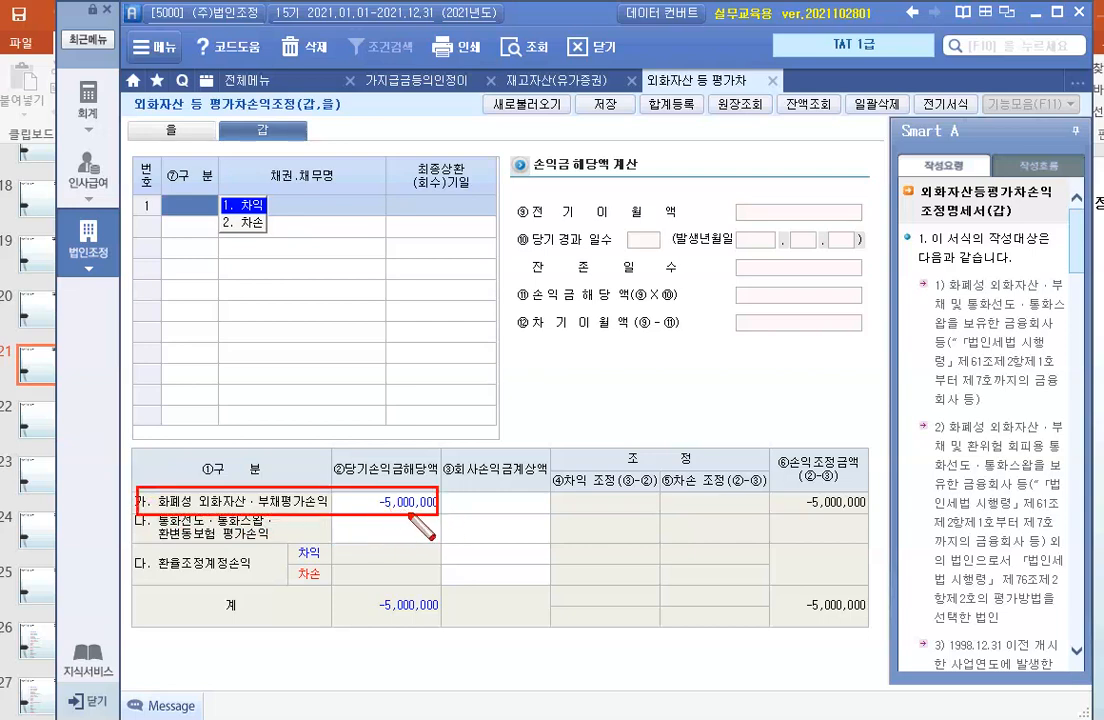
left_click(493, 503)
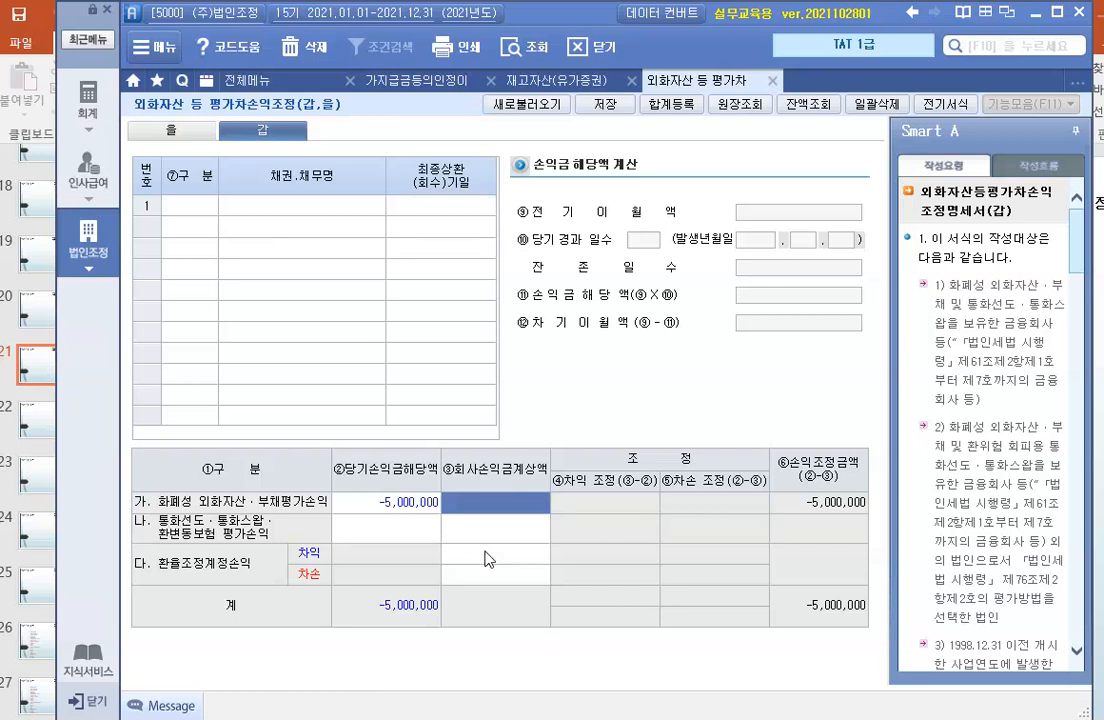
type("-")
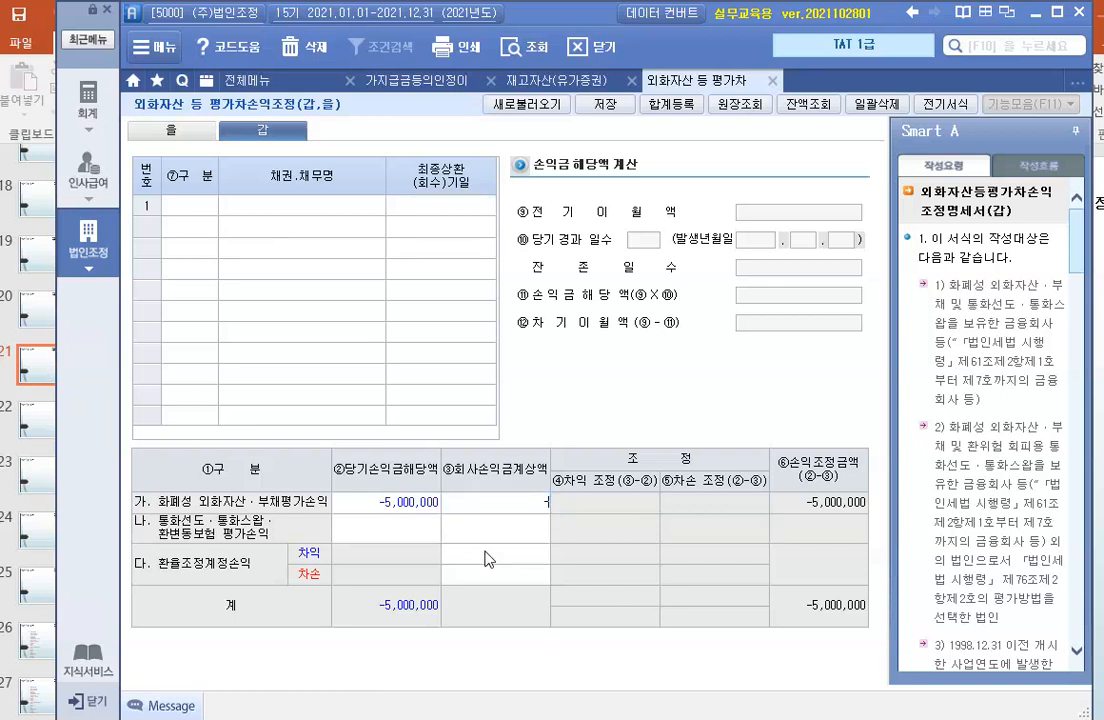
type("2,500,000")
key("Return")
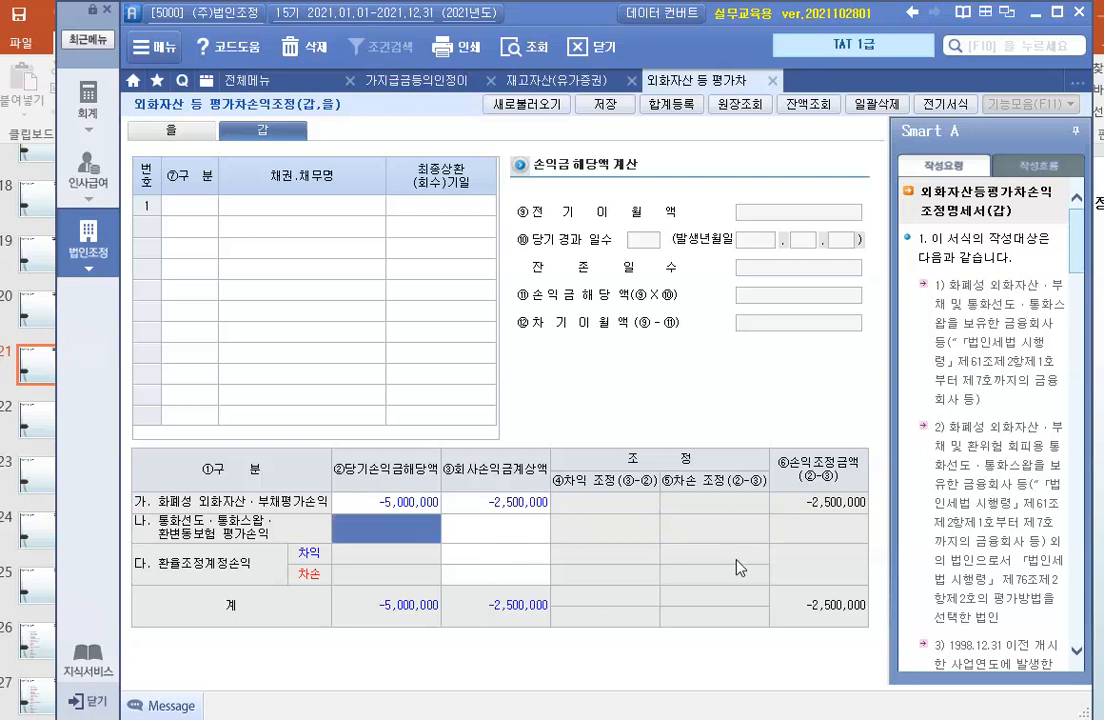
key("ctrl+2")
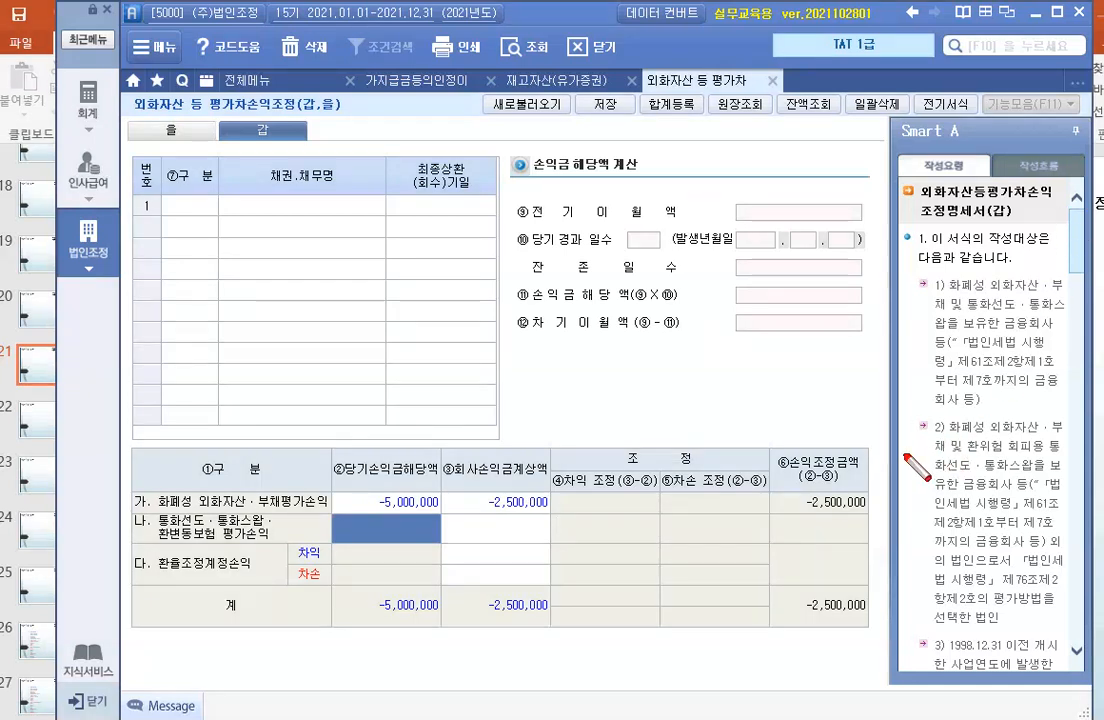
left_click_drag(772, 444, 872, 632)
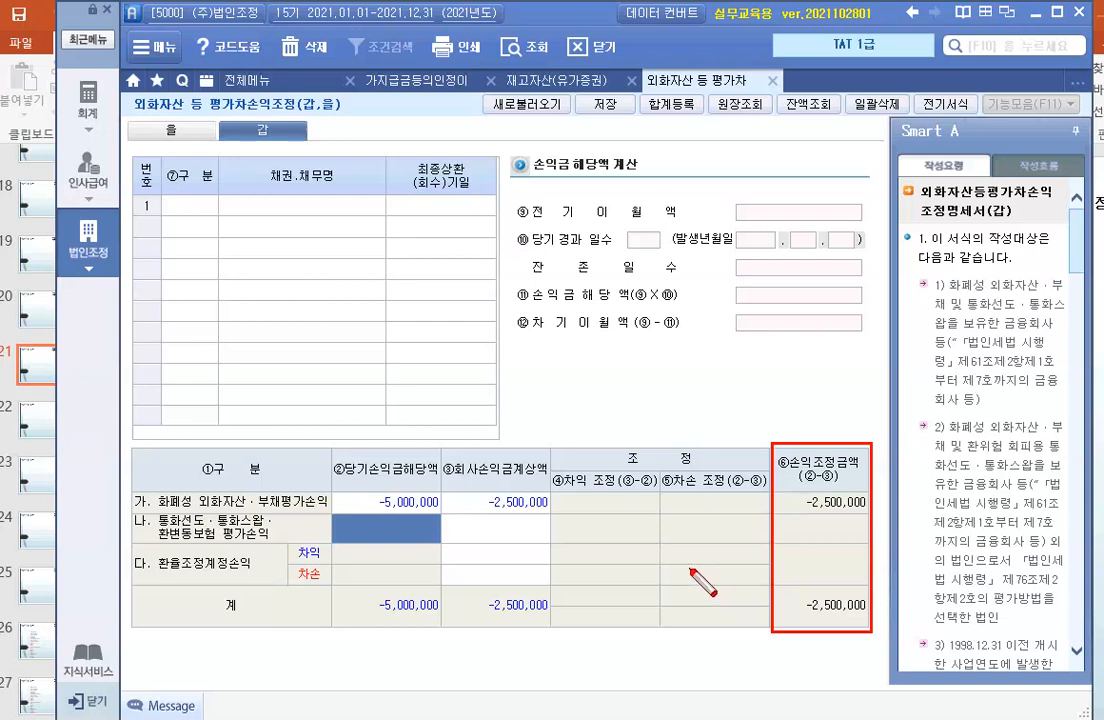
mouse_move(440, 453)
left_mouse_down()
mouse_move(445, 467)
mouse_move(560, 517)
mouse_move(551, 517)
left_mouse_up()
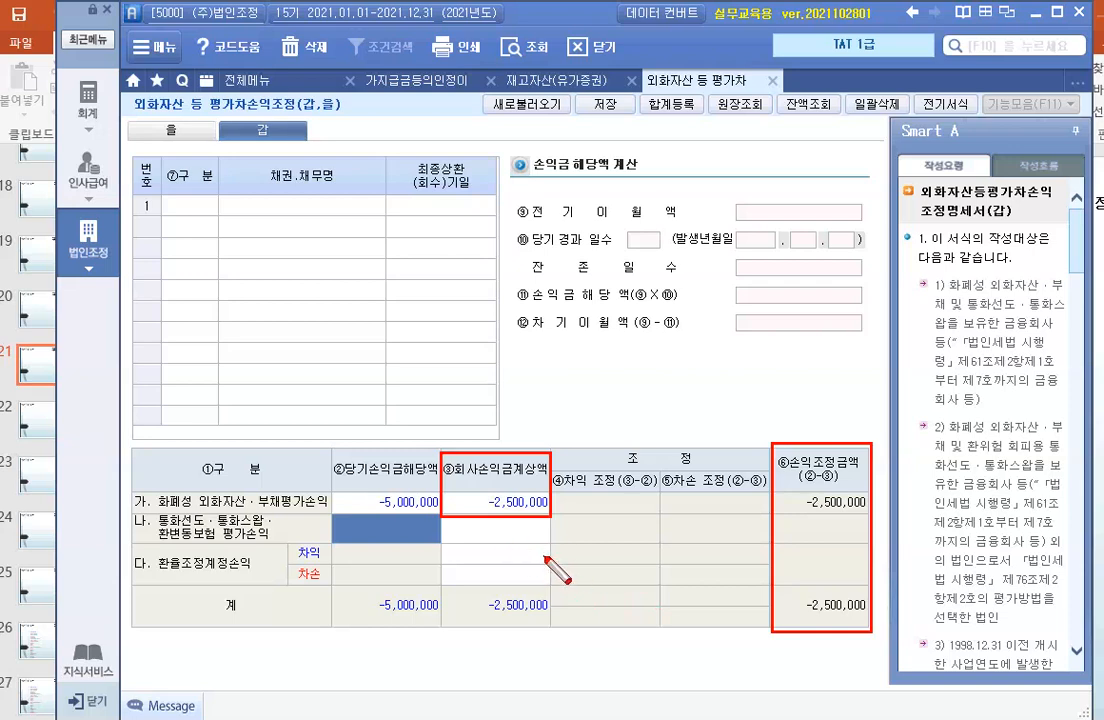
key("Escape")
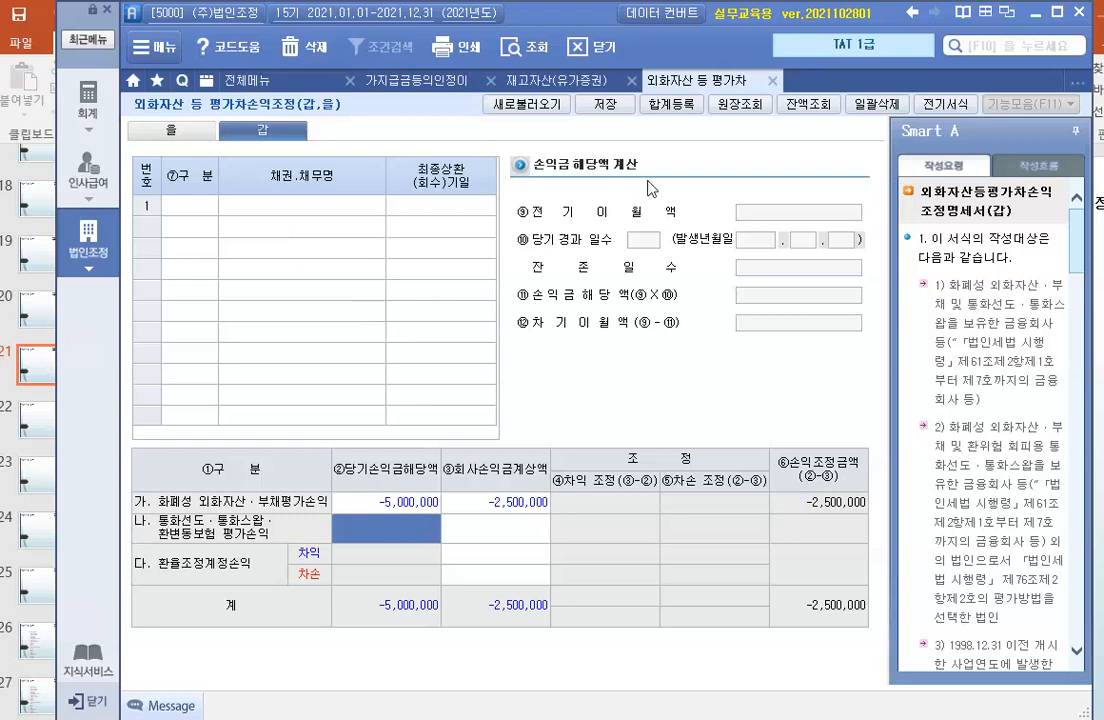
- Open summary registration and add 외화평가손익 of 2,500,000 as a new 손금산입 및 익금불산입 item
left_click(660, 116)
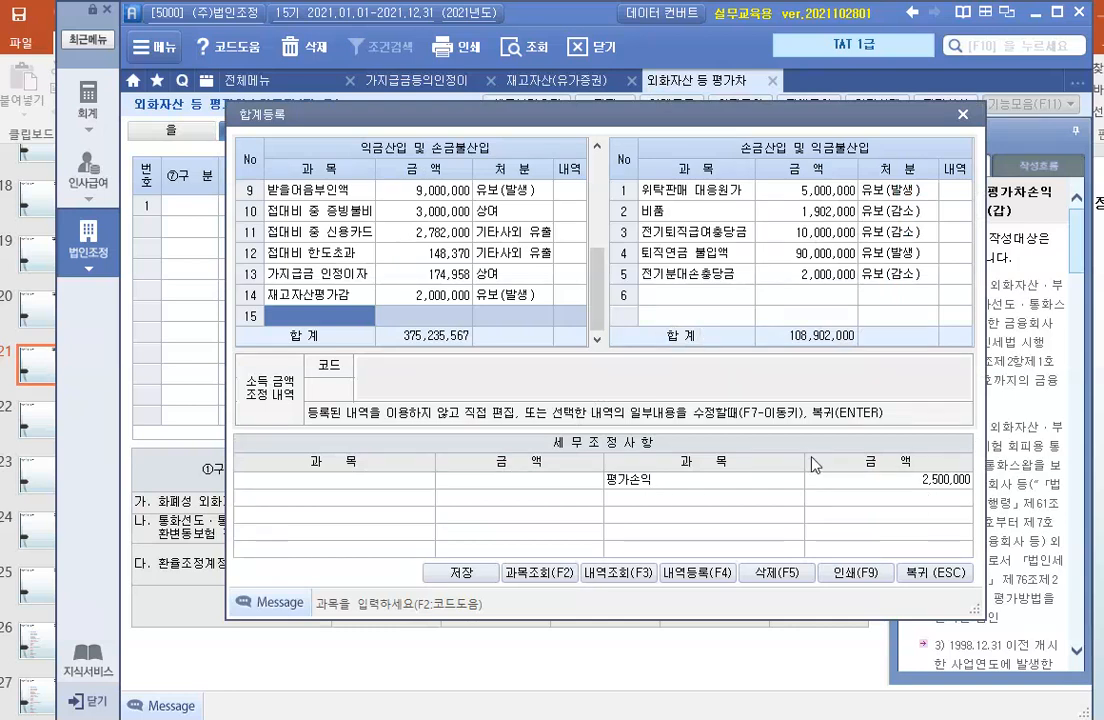
left_click(655, 295)
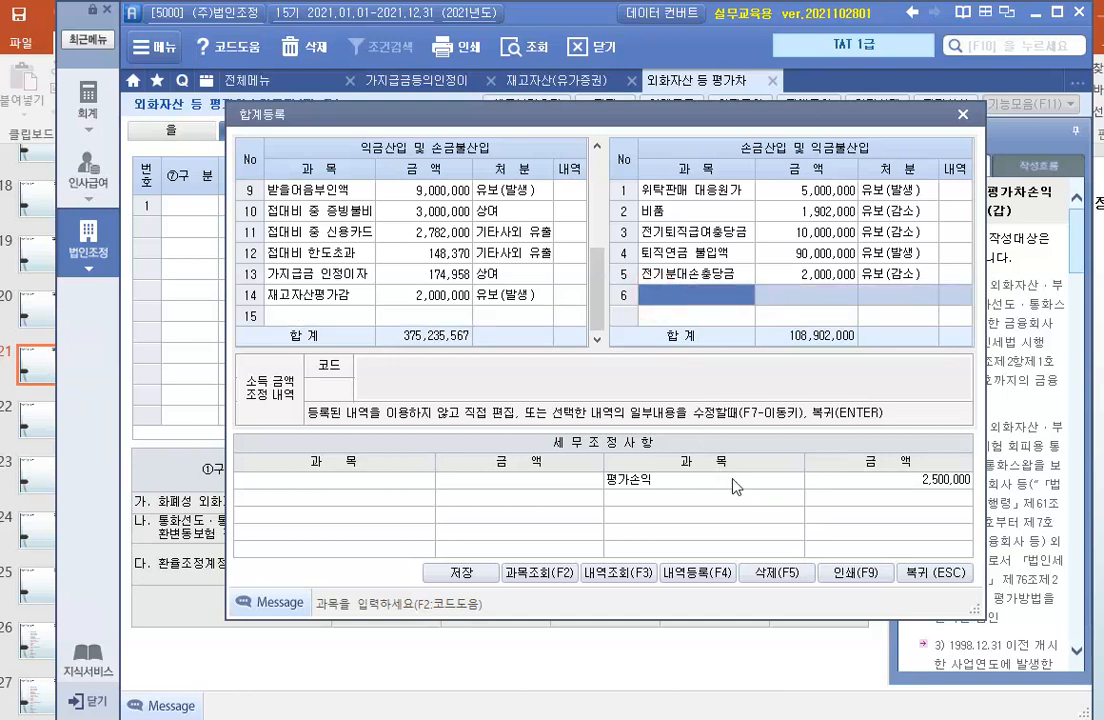
type("dh")
key("BackSpace")
key("BackSpace")
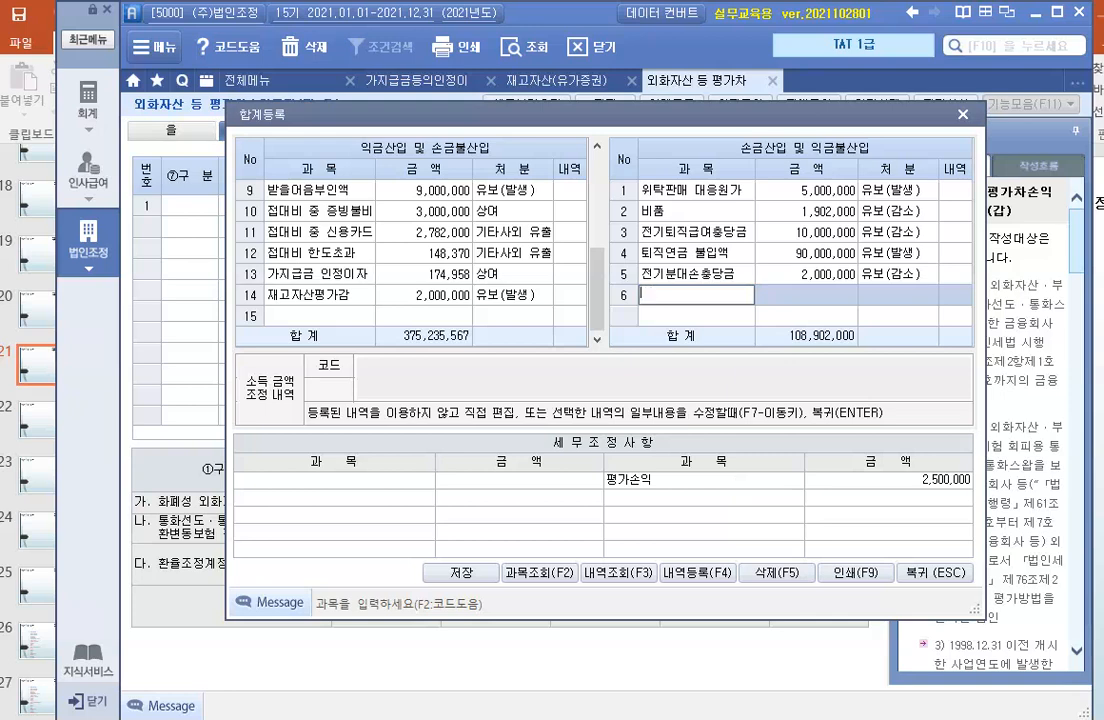
type("오")
type("화")
type("평가")
type("소")
type("익")
key("Return")
type("2500000")
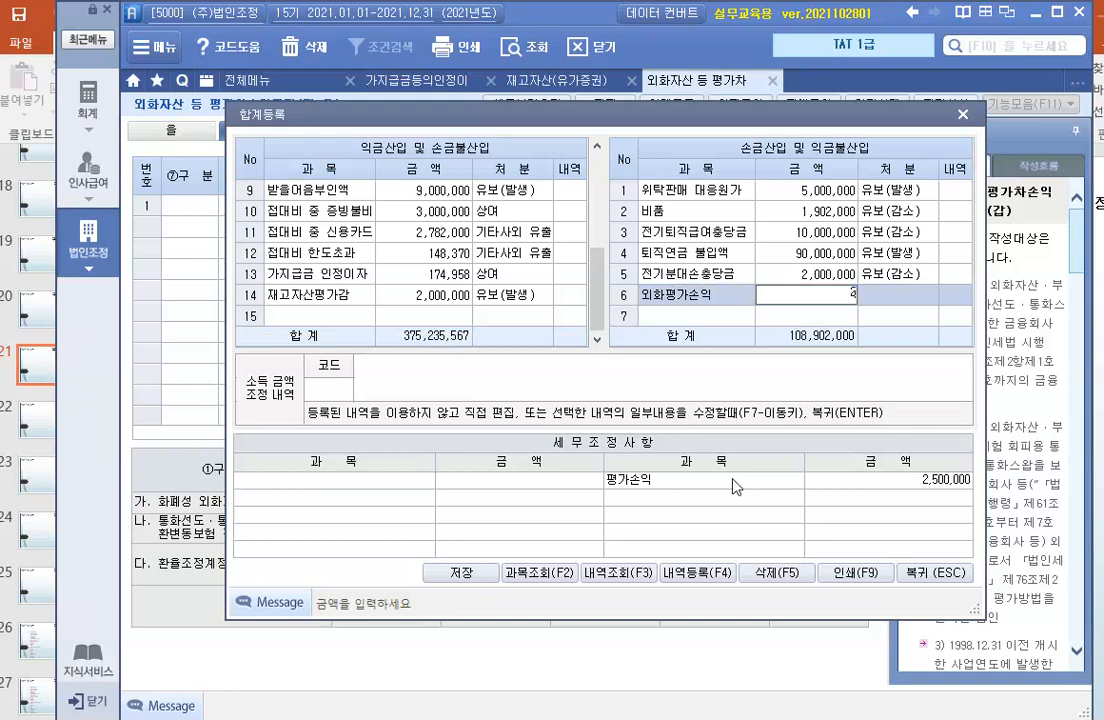
key("Return")
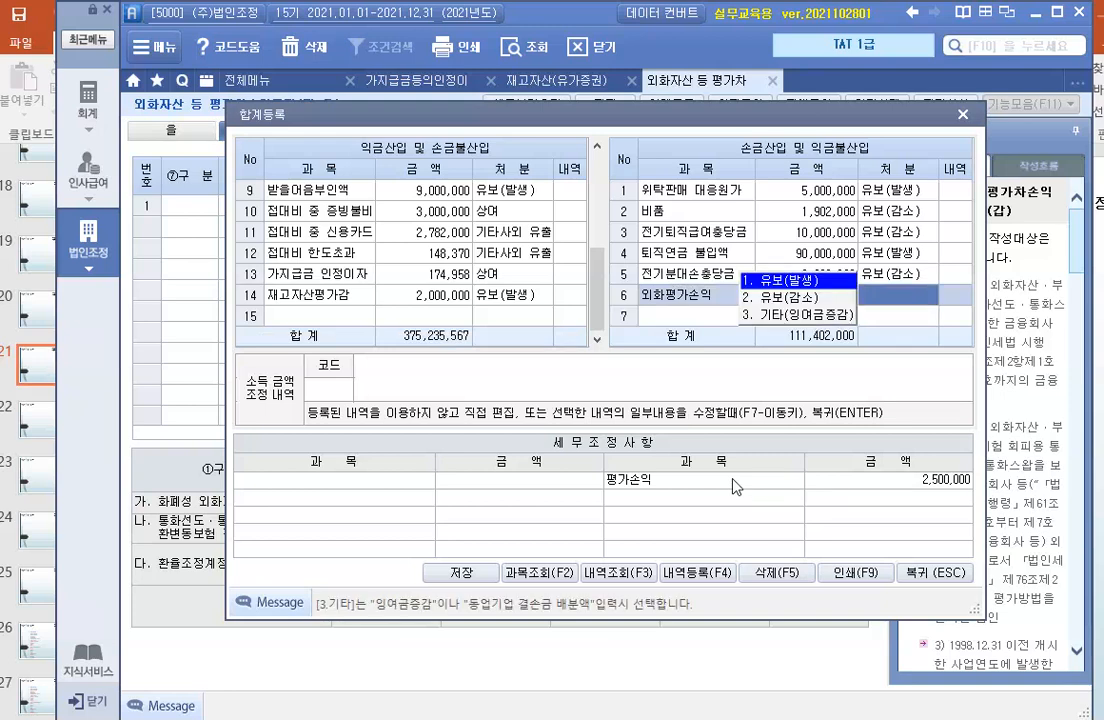
- Set the 외화평가손익 item's disposition to 유보(발생) and save the summary registration
left_click(806, 282)
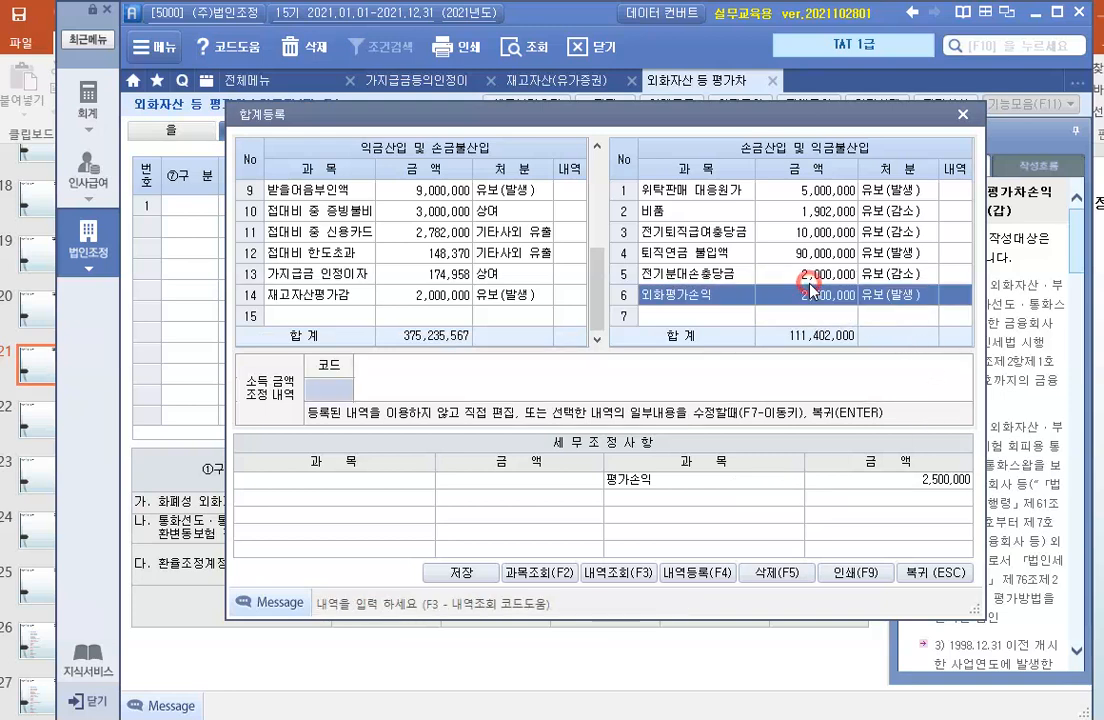
left_click(614, 520)
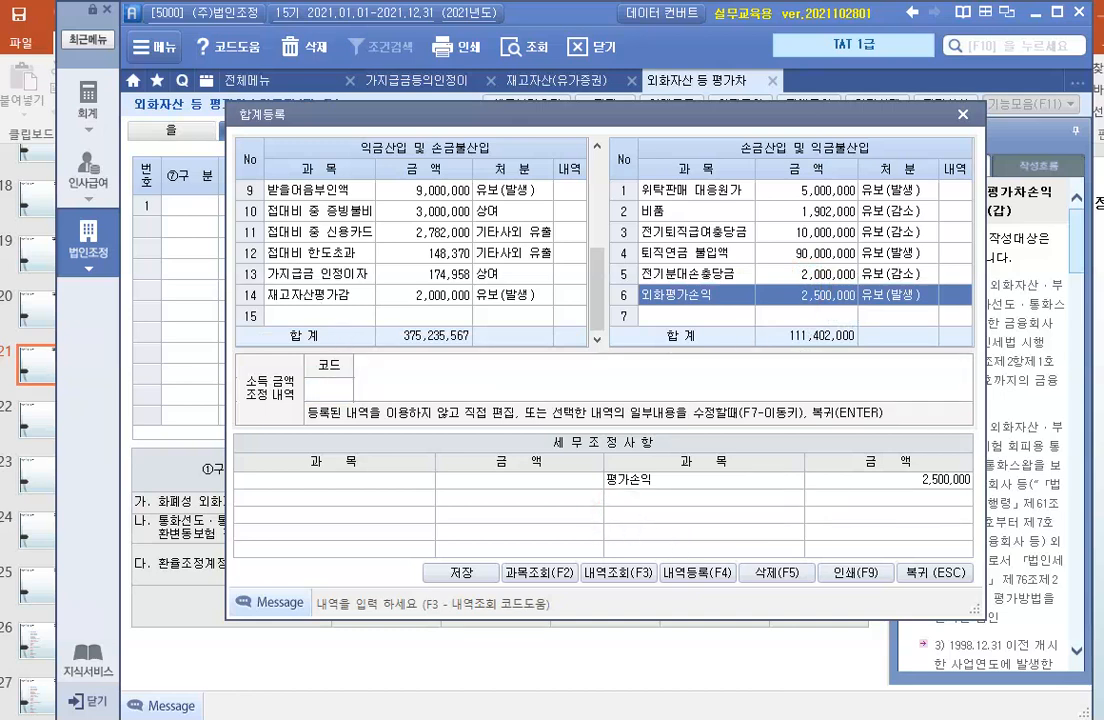
left_click(461, 573)
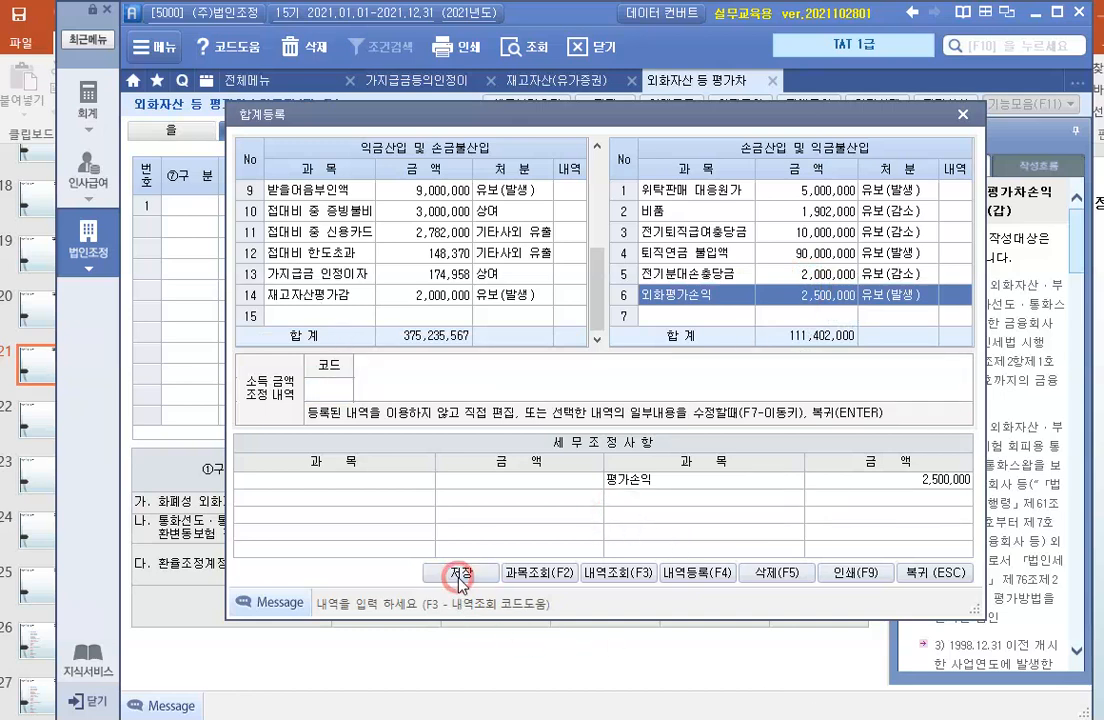
left_click(600, 434)
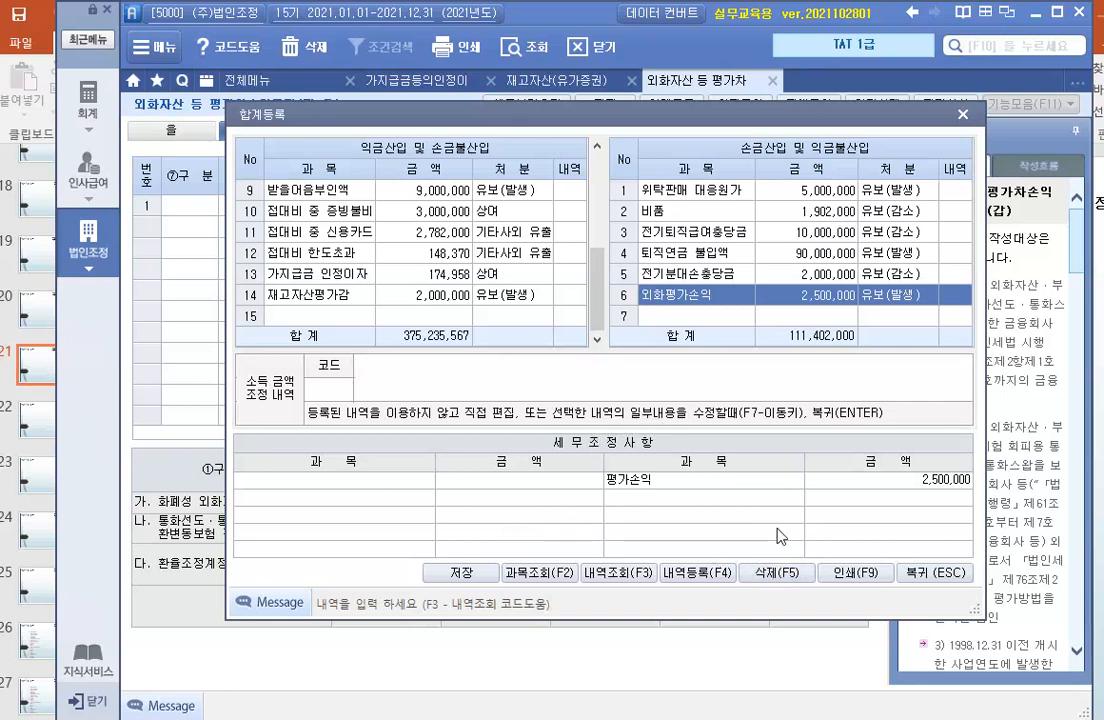
- Return to the adjustment statement and save it
left_click(921, 585)
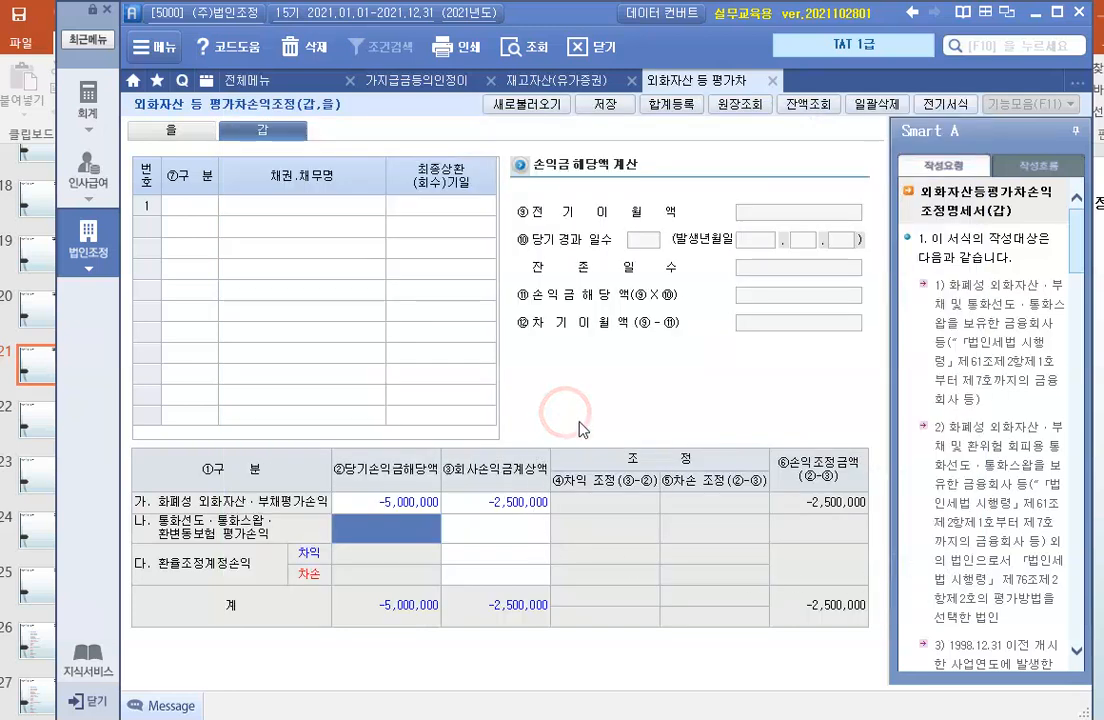
left_click(604, 104)
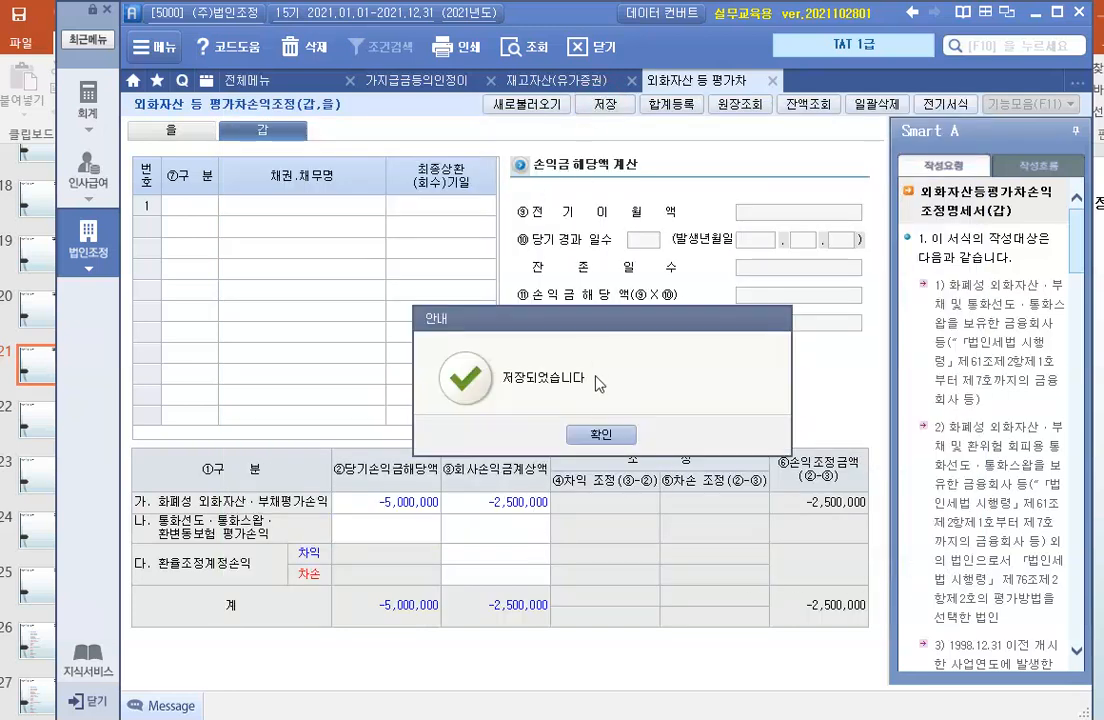
left_click(598, 435)
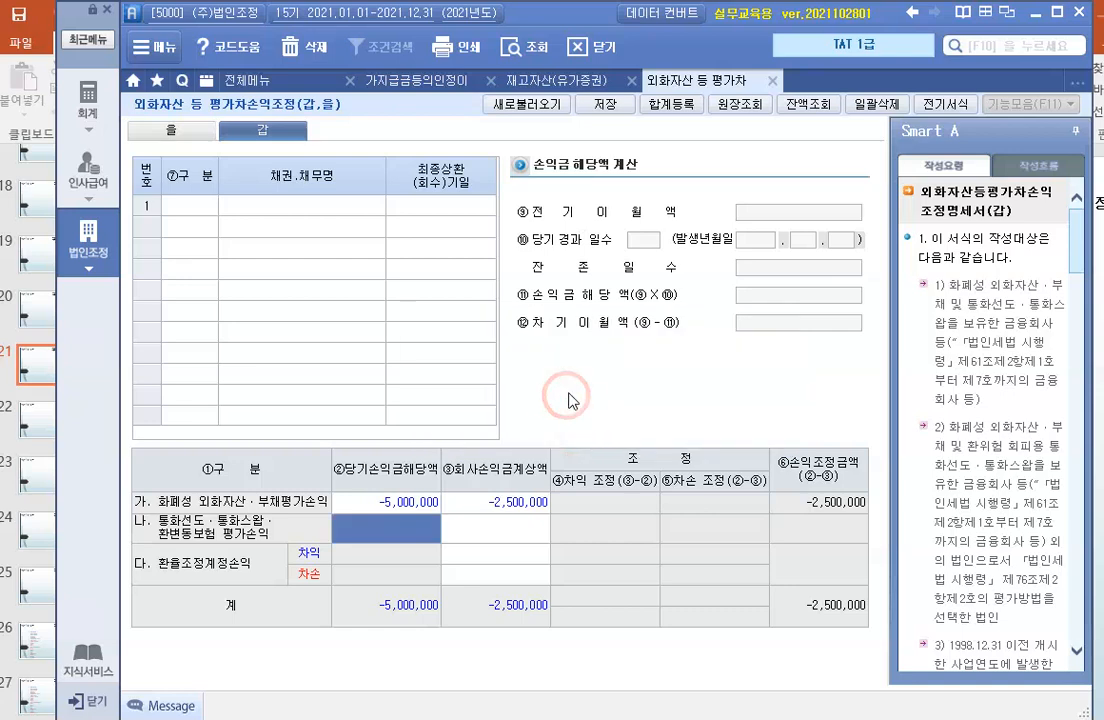